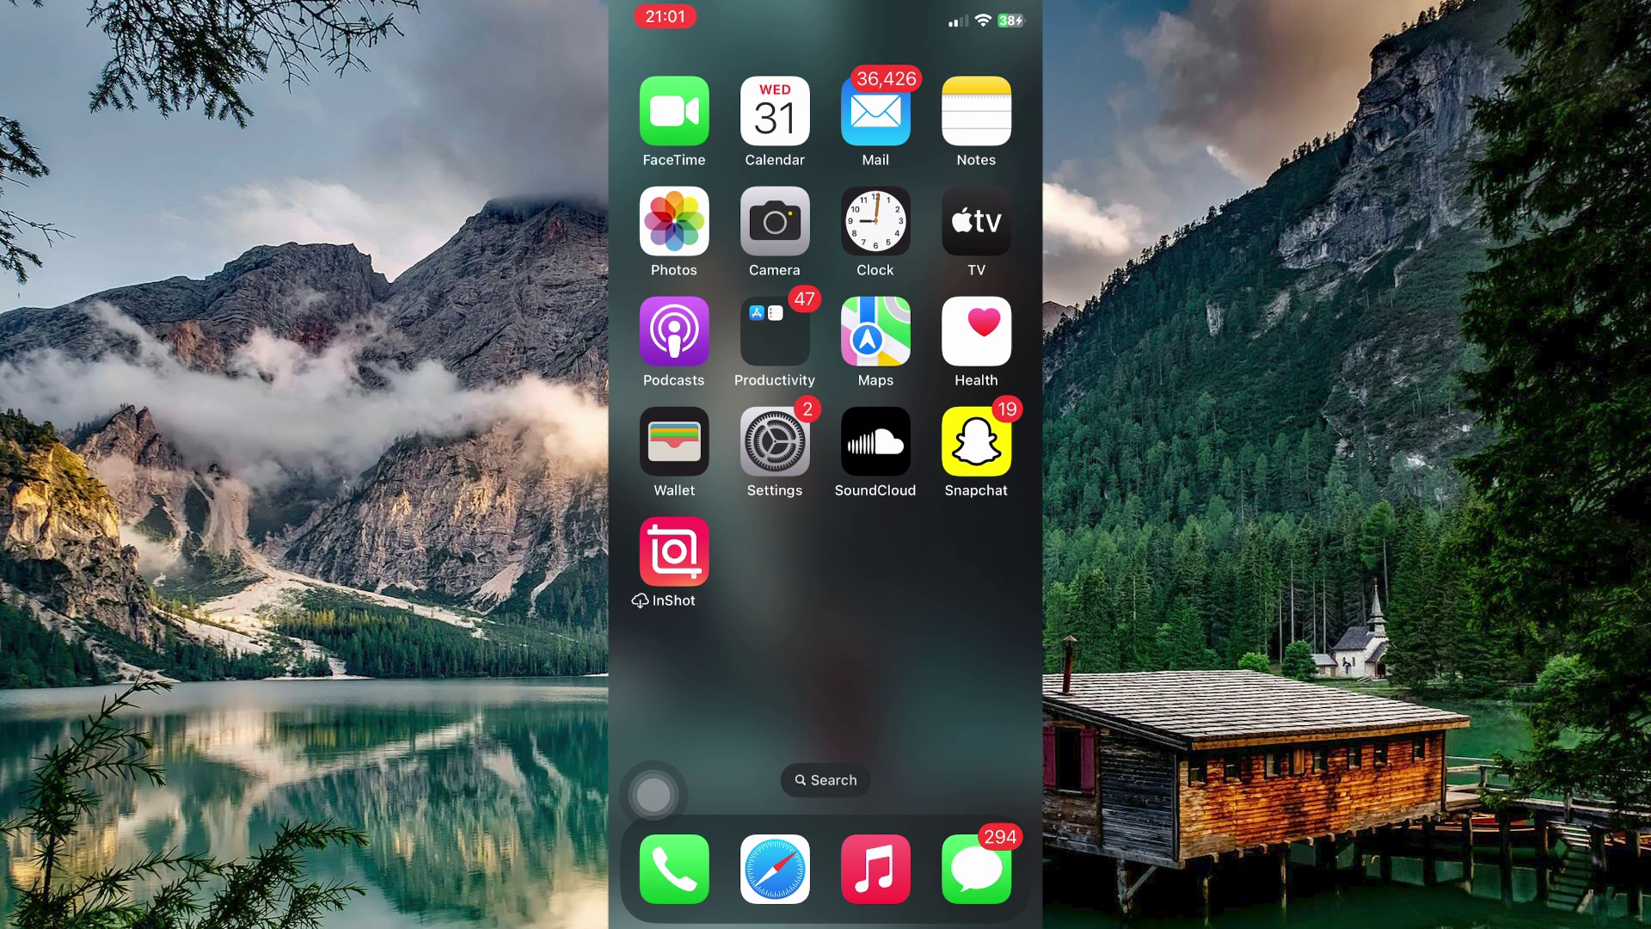
- Search for 'facebook' and view the App Store results showing Facebook's available update
{"action": "left_click", "coordinate": [826, 779]}
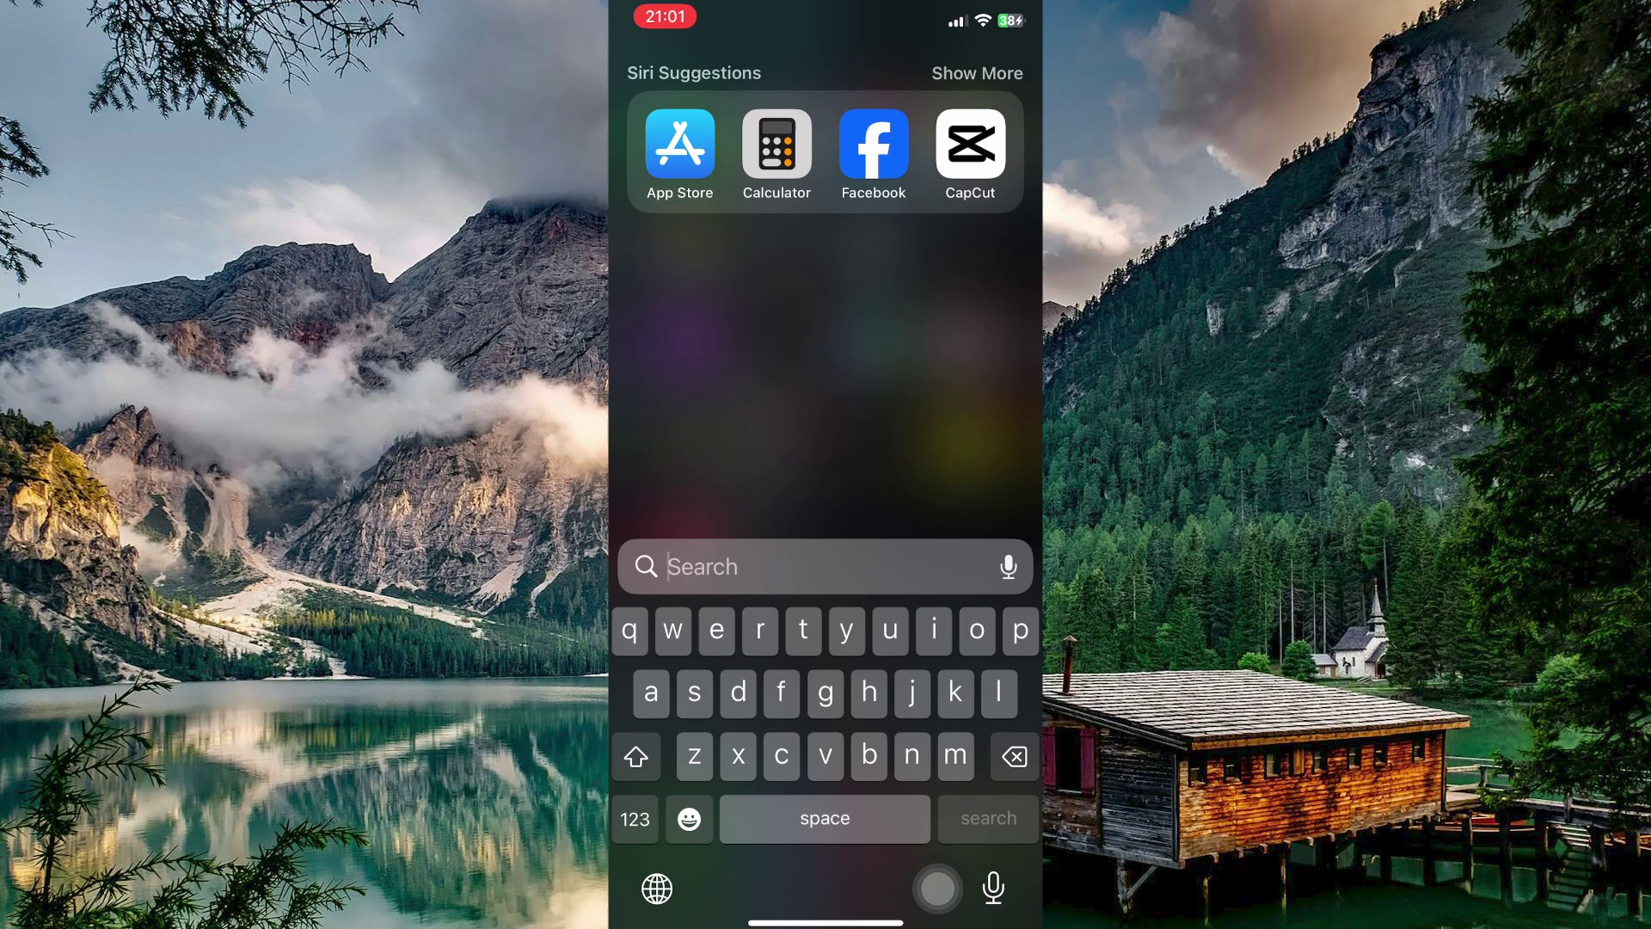
{"action": "type", "text": "facebo"}
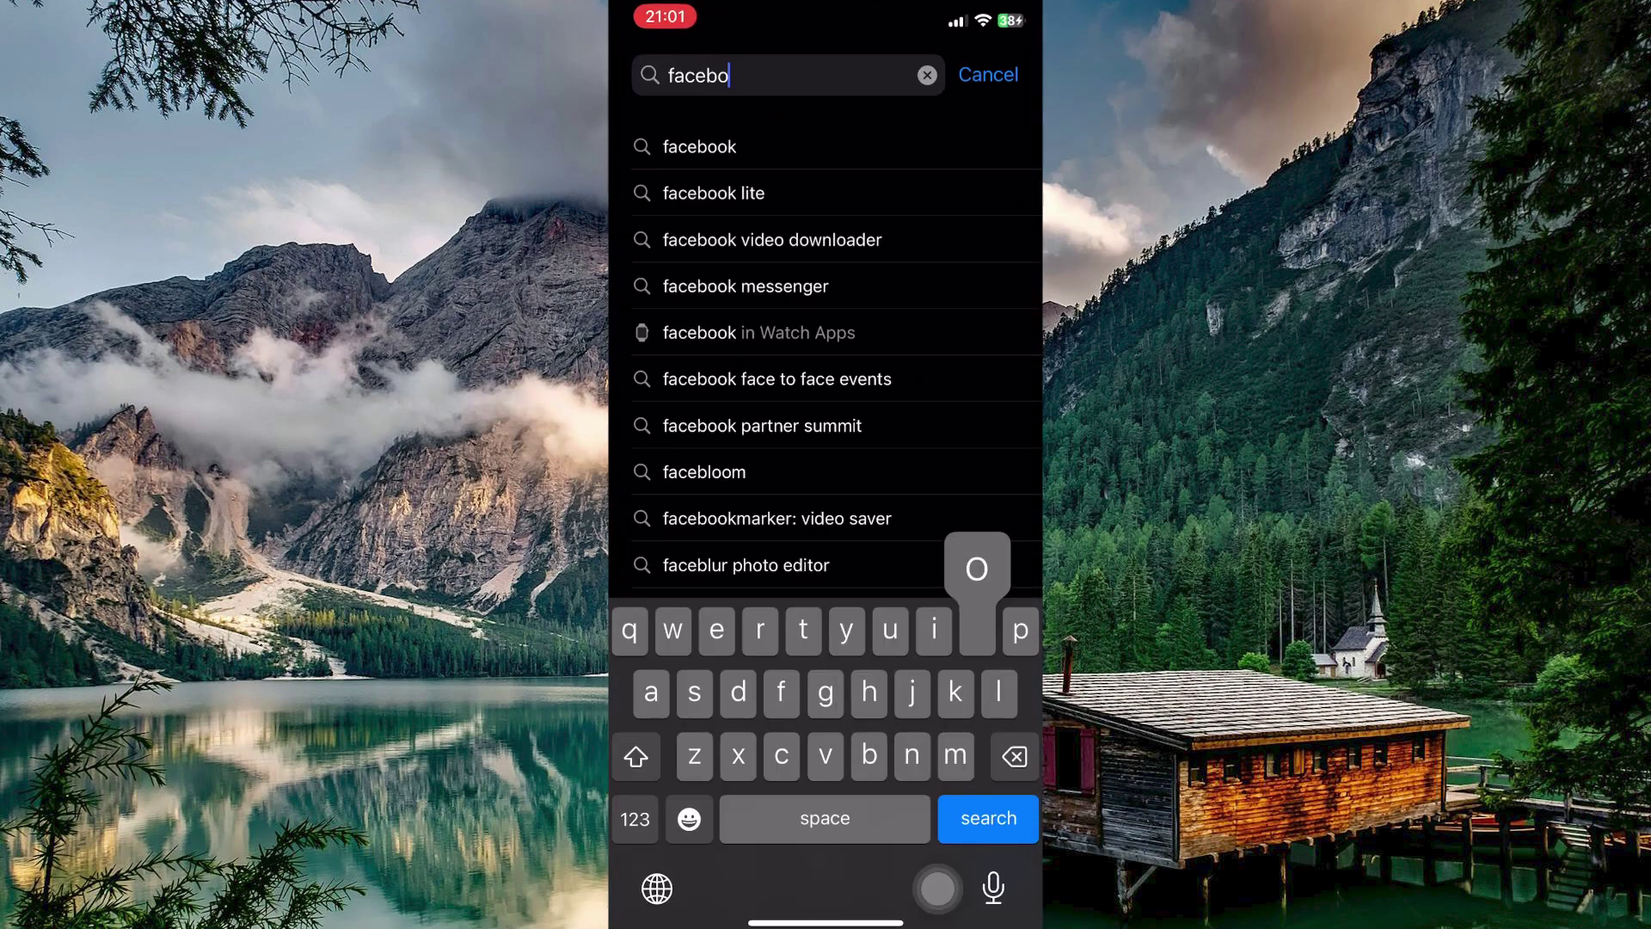
{"action": "type", "text": "ok"}
{"action": "key", "text": "Return"}
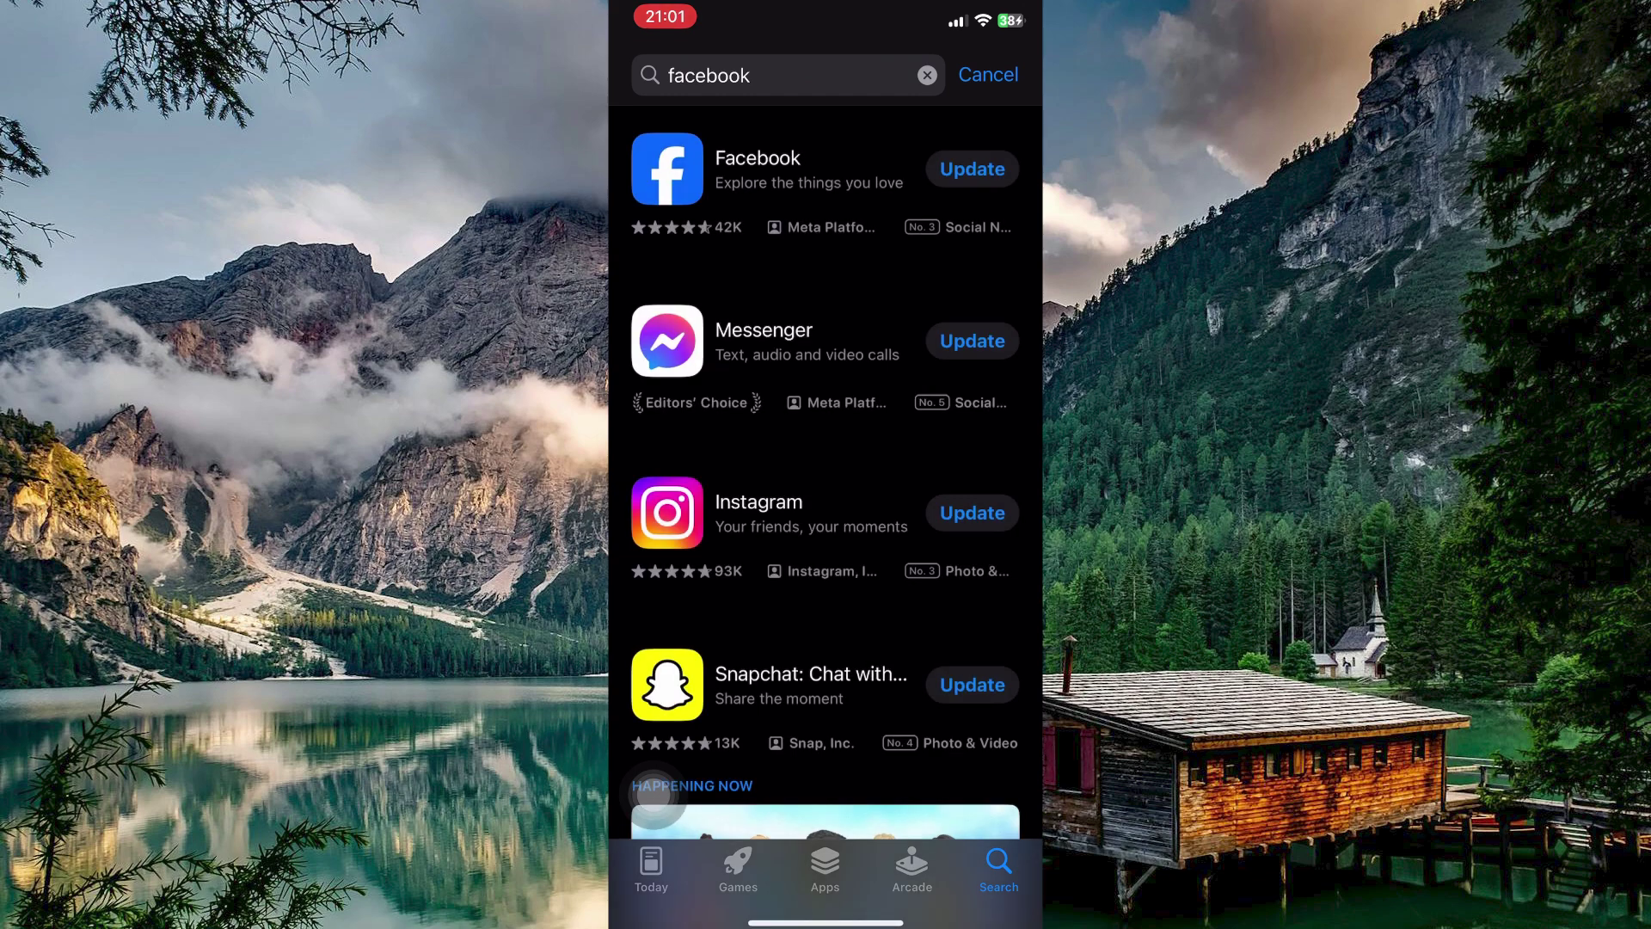
{"action": "left_click_drag", "start_coordinate": [656, 797], "coordinate": [986, 212]}
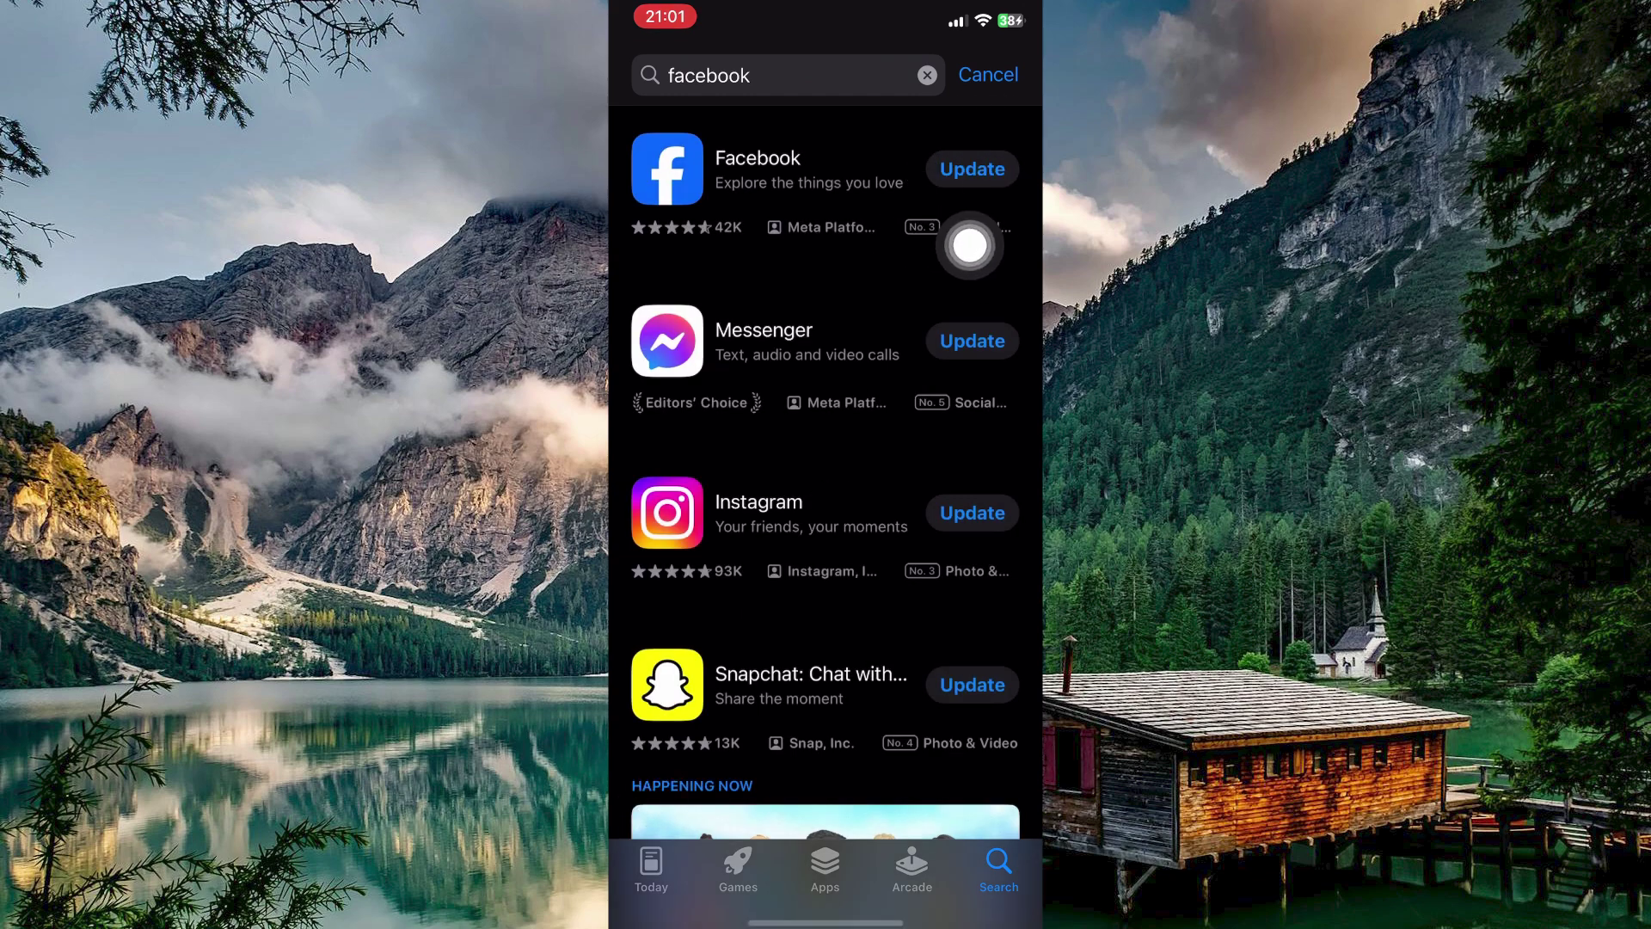
- Return to the home screen and check connectivity in Control Center, then dismiss it
{"action": "double_click", "coordinate": [997, 246]}
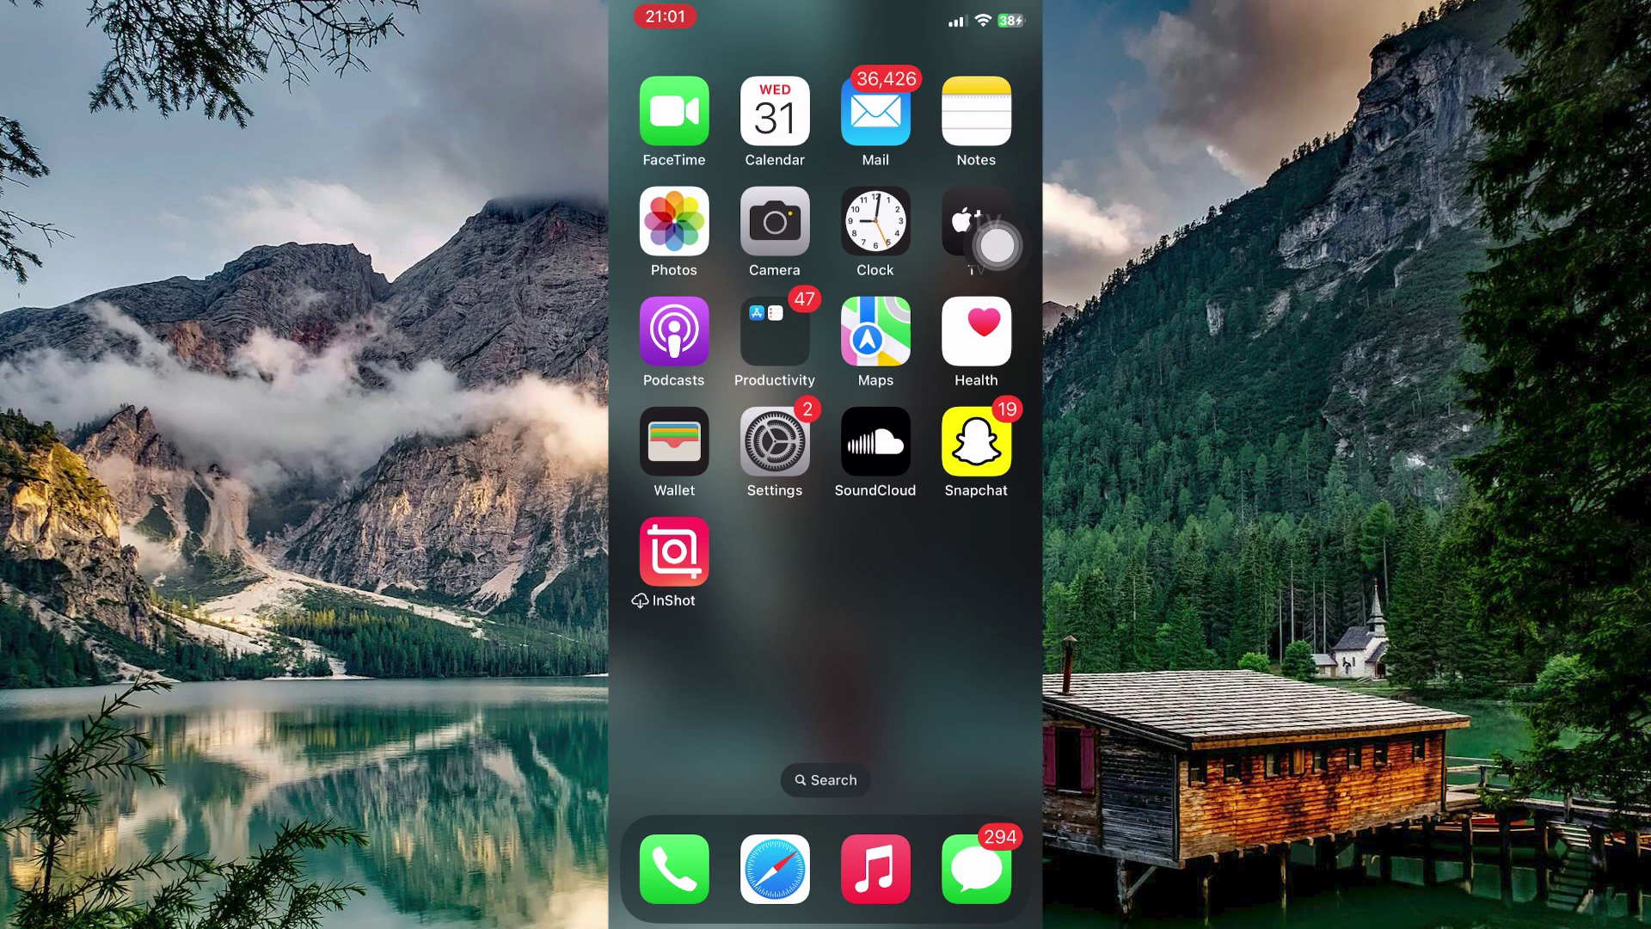
{"action": "left_click", "coordinate": [997, 246]}
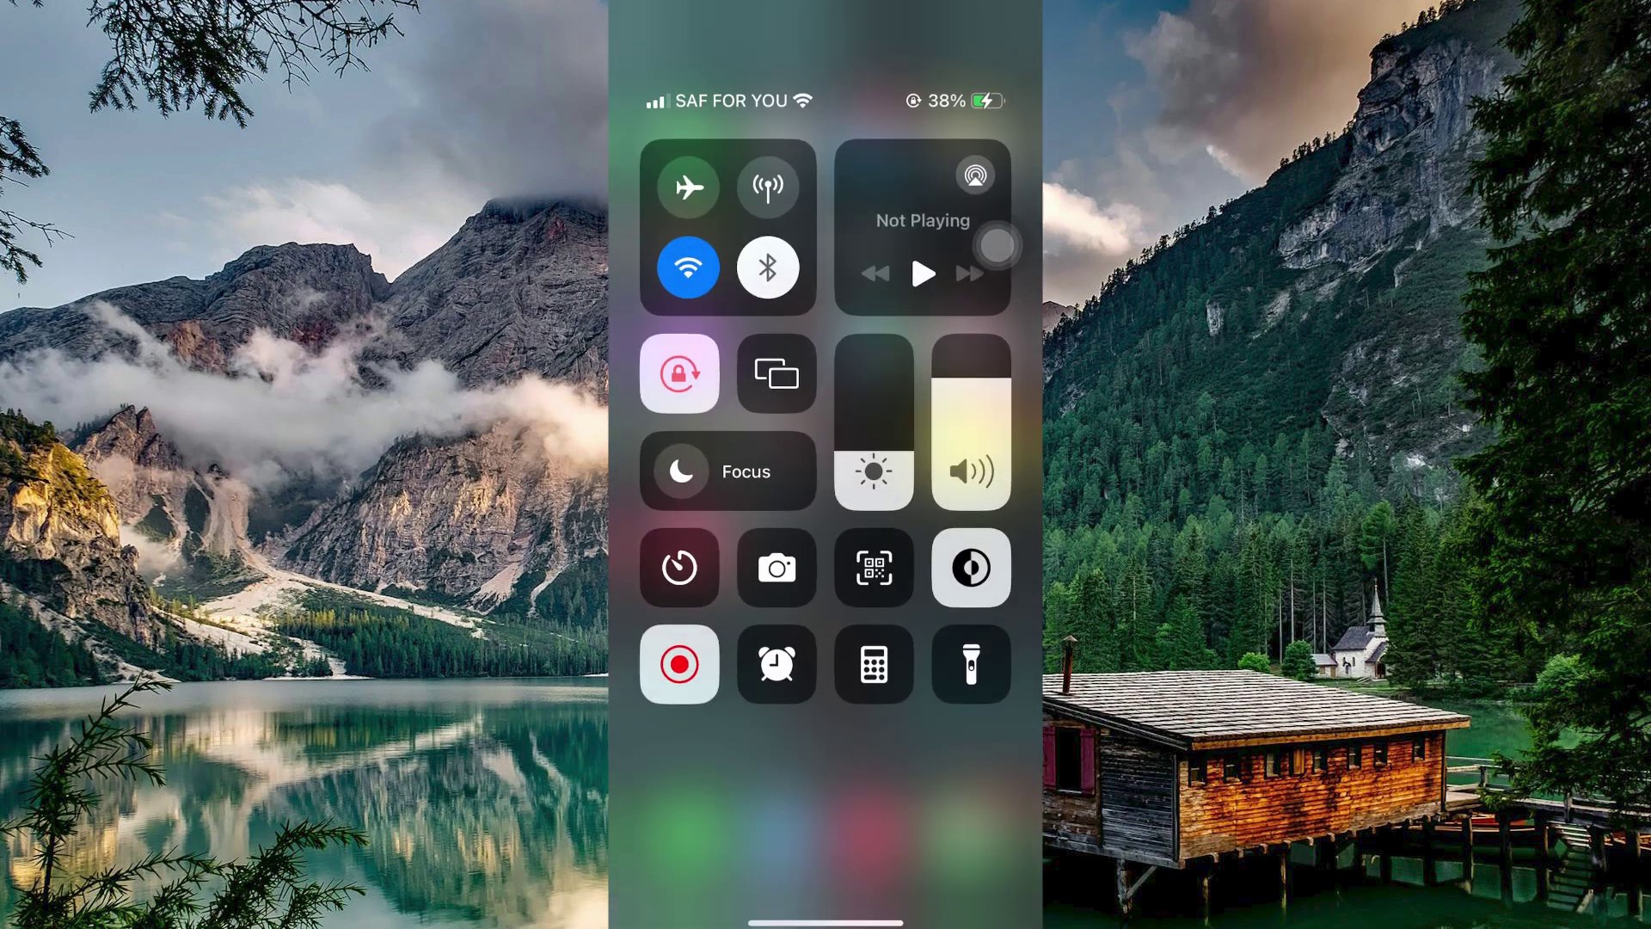
{"action": "left_click", "coordinate": [653, 815]}
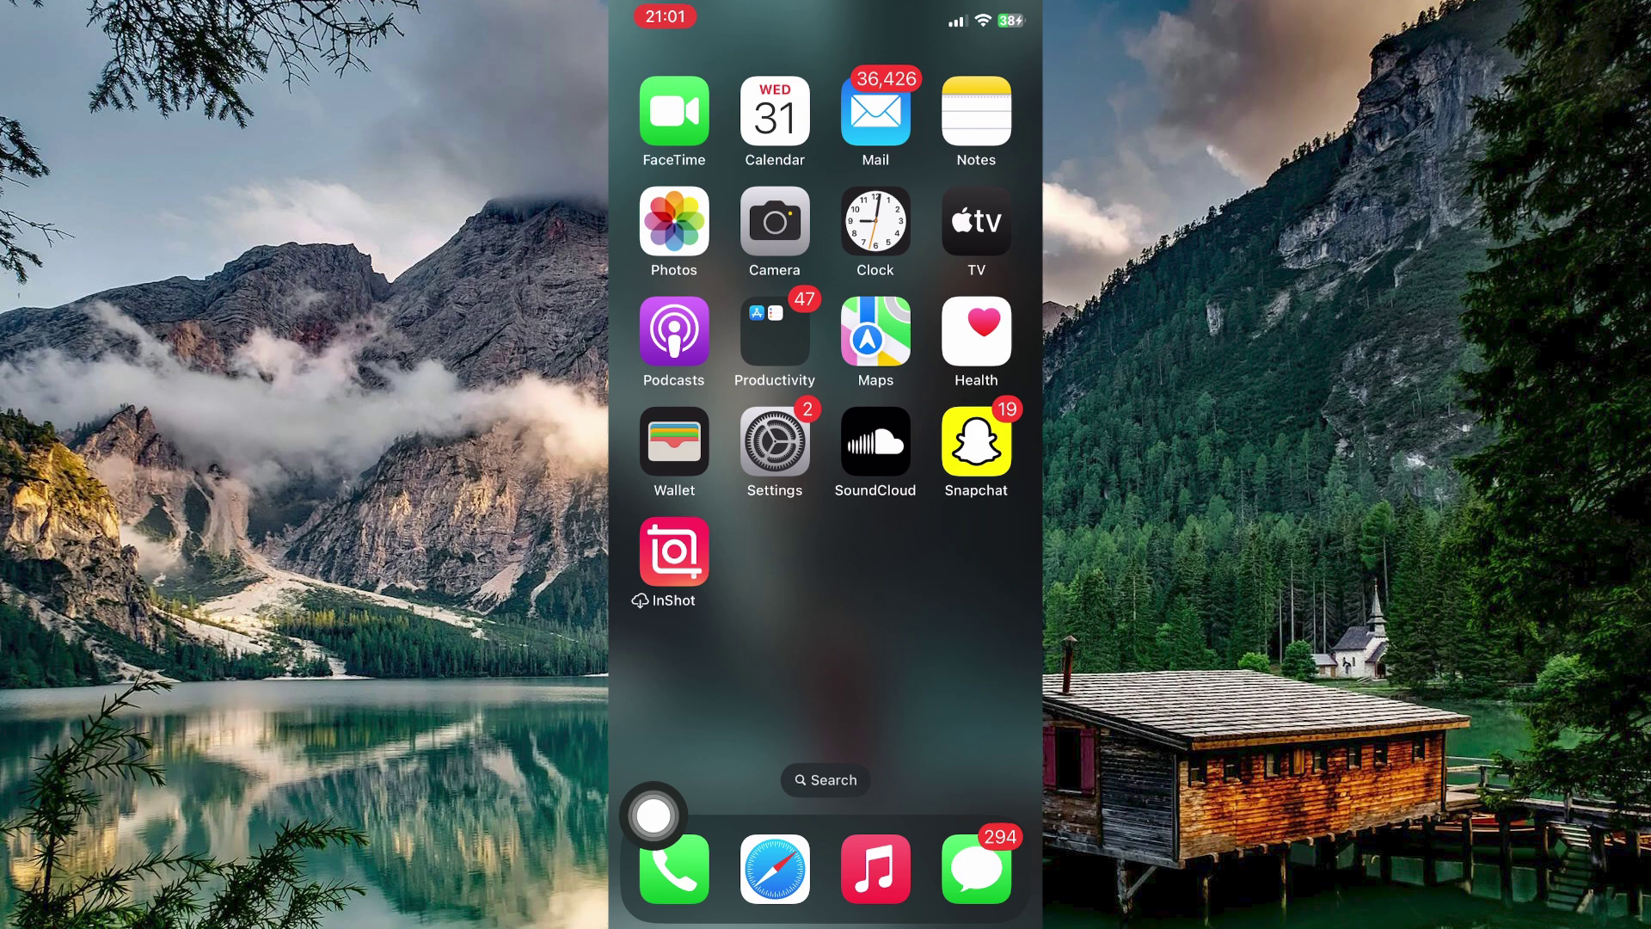
- Open Settings > General > iPhone Storage, where Facebook uses 724.6 MB
{"action": "left_click", "coordinate": [773, 443]}
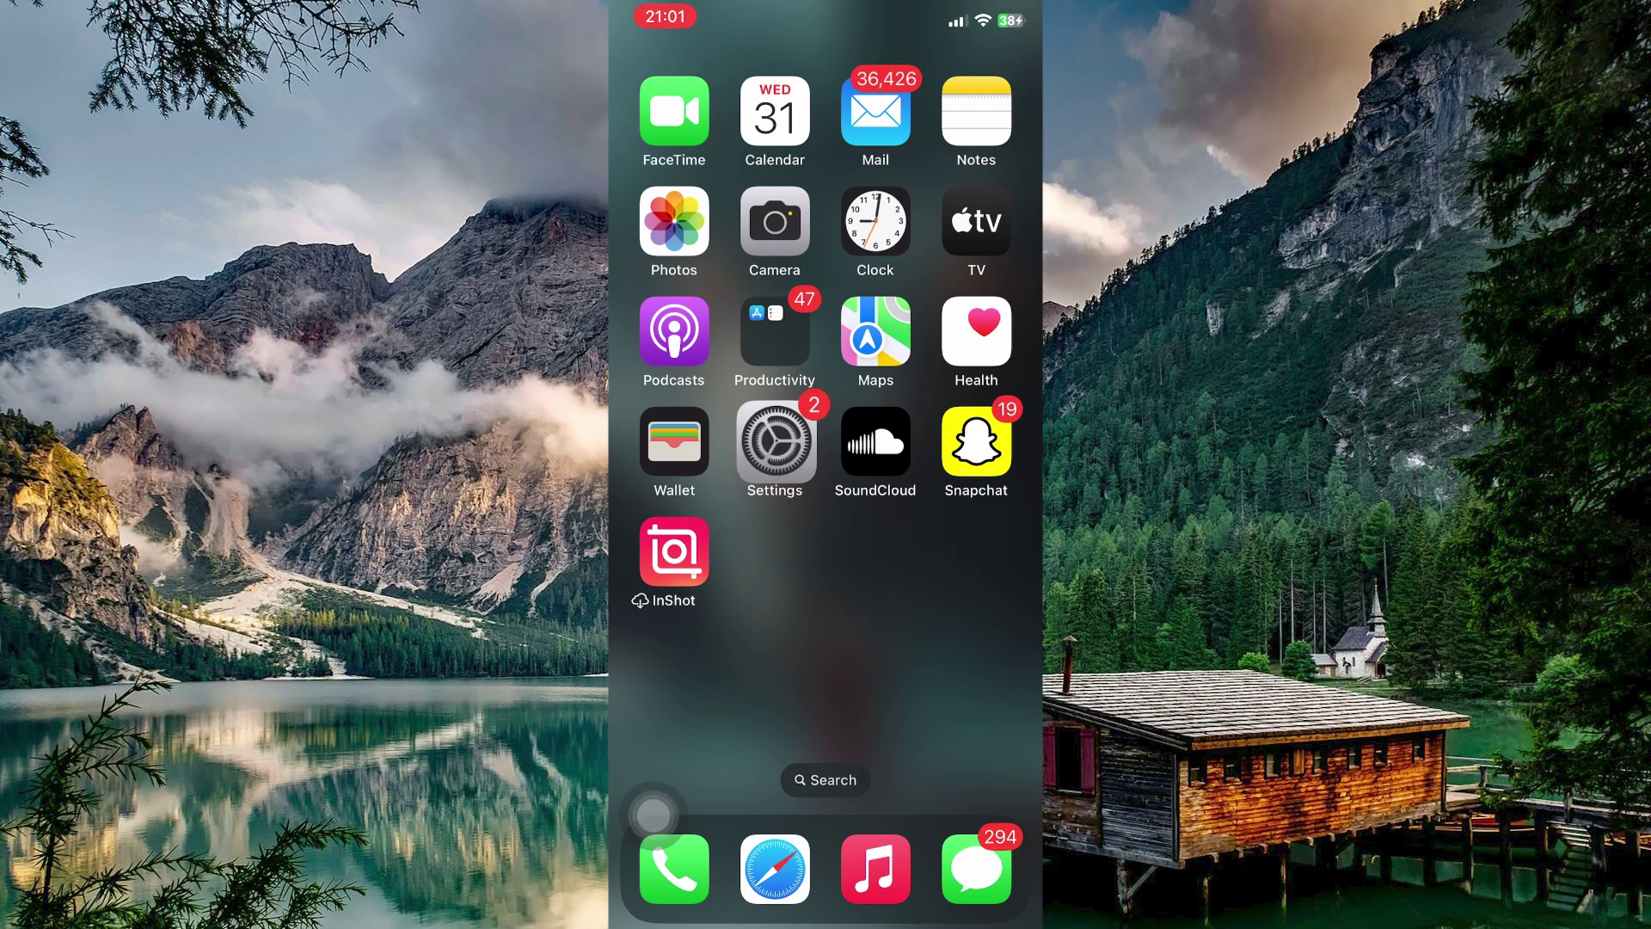
{"action": "scroll", "coordinate": [656, 815], "scroll_direction": "down", "scroll_amount": 3}
{"action": "left_click", "coordinate": [804, 426]}
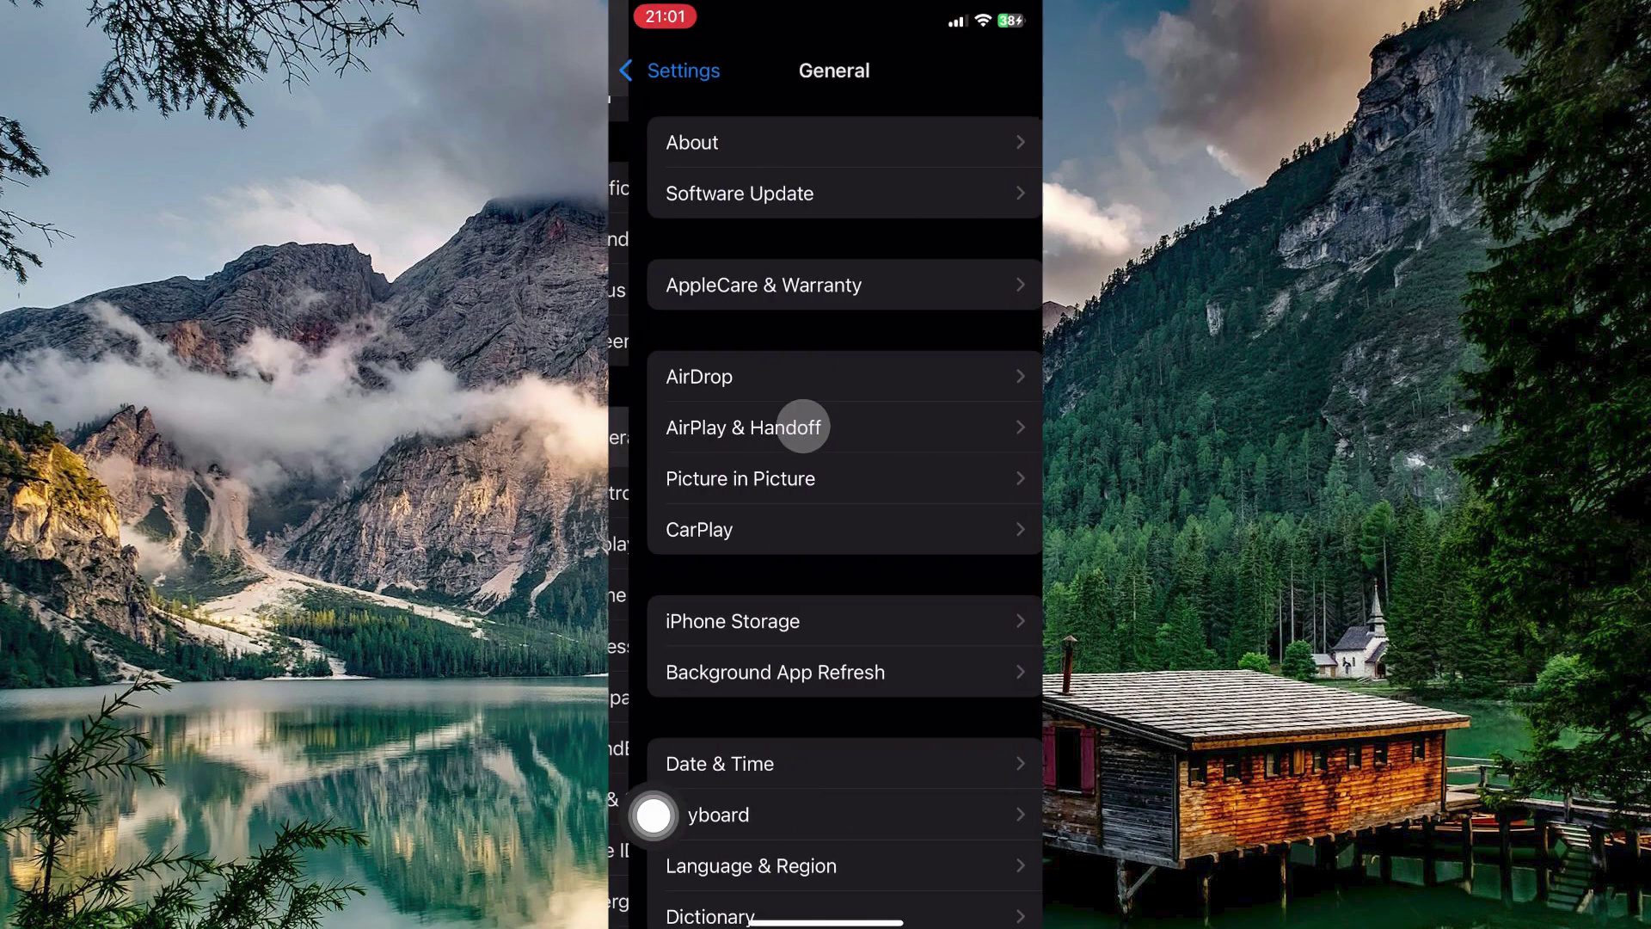
{"action": "left_click", "coordinate": [671, 620]}
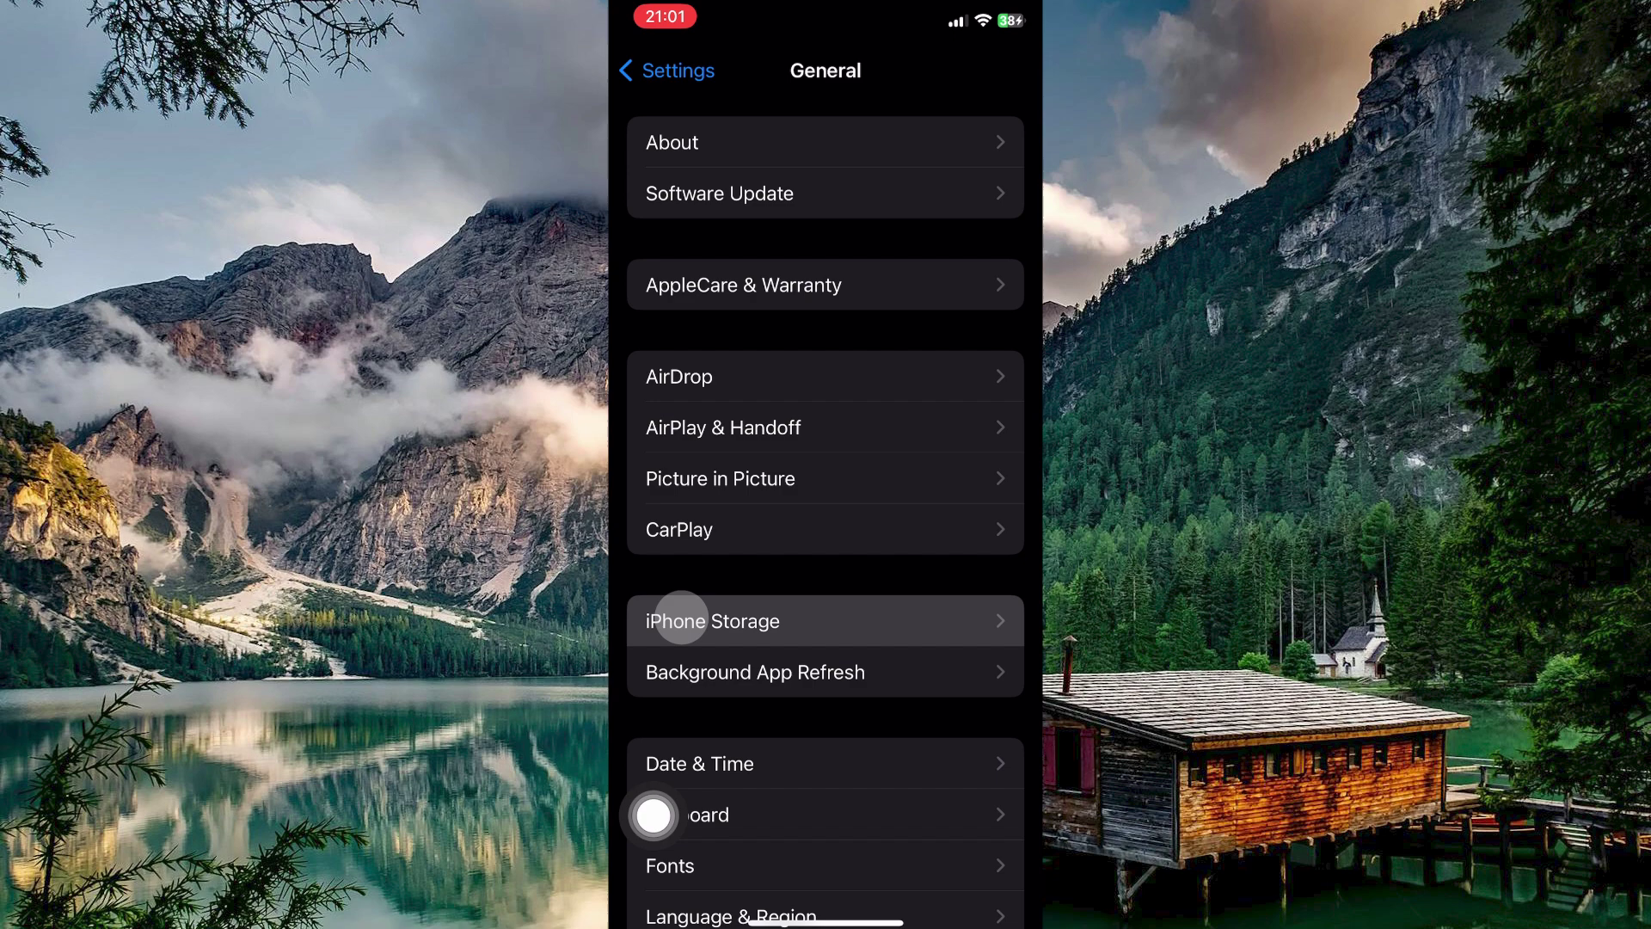
{"action": "scroll", "coordinate": [663, 620], "scroll_direction": "down", "scroll_amount": 3}
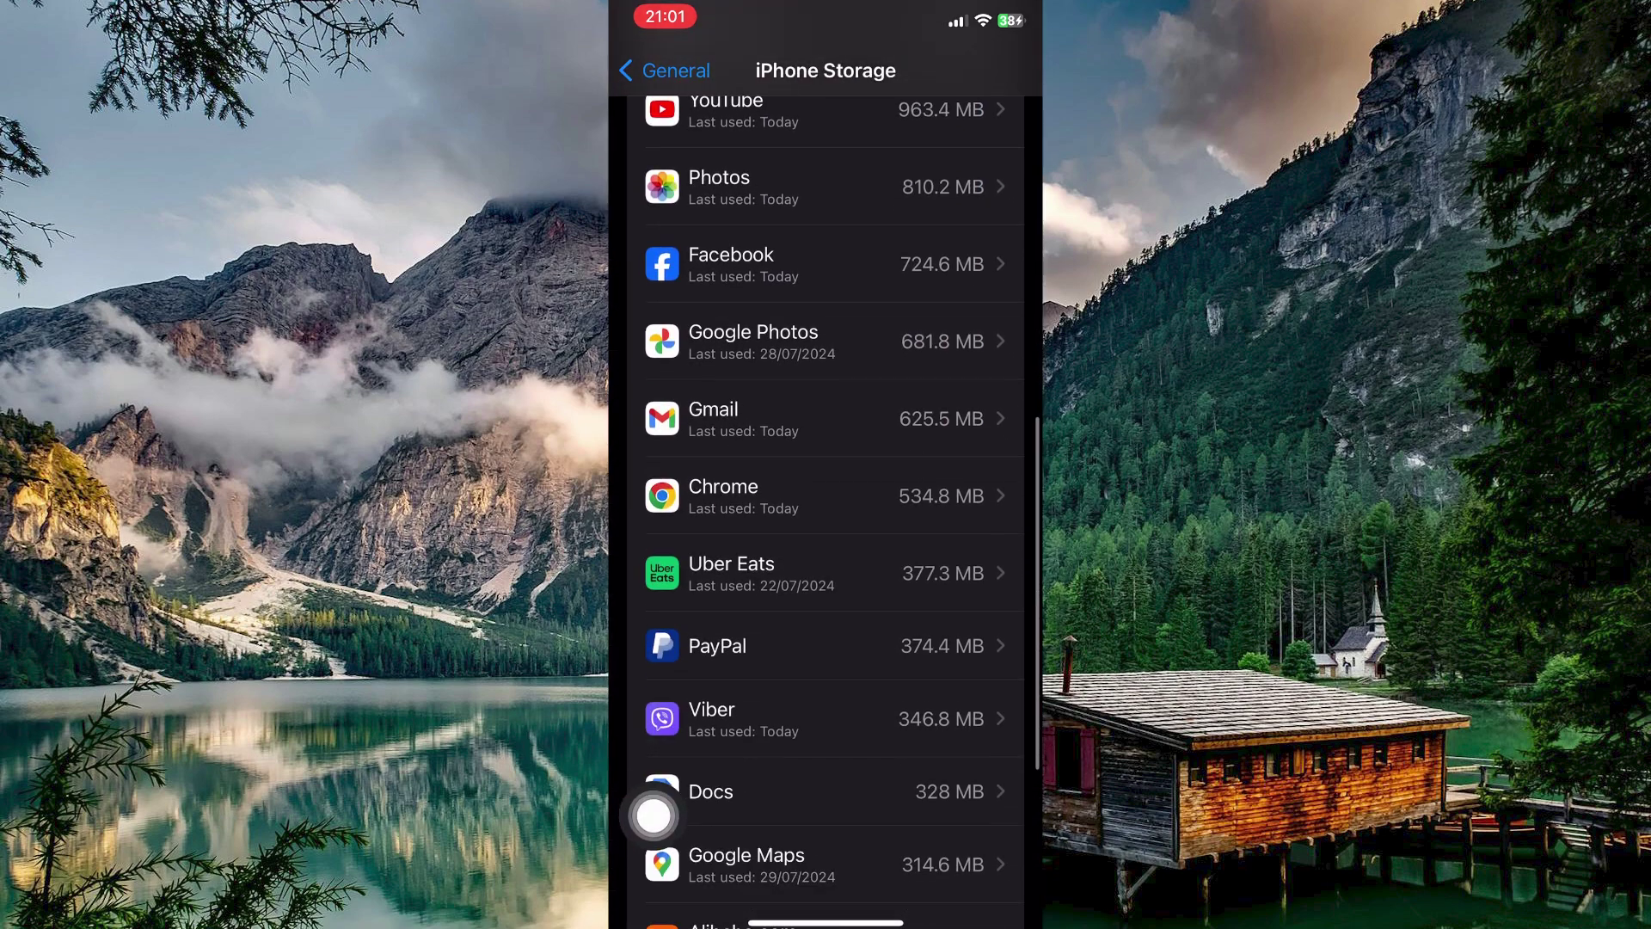
- View Facebook's storage (311.1 MB app, 413.4 MB data), then cancel Offload App
{"action": "left_click", "coordinate": [651, 806]}
{"action": "left_click", "coordinate": [698, 264]}
{"action": "left_click", "coordinate": [698, 265]}
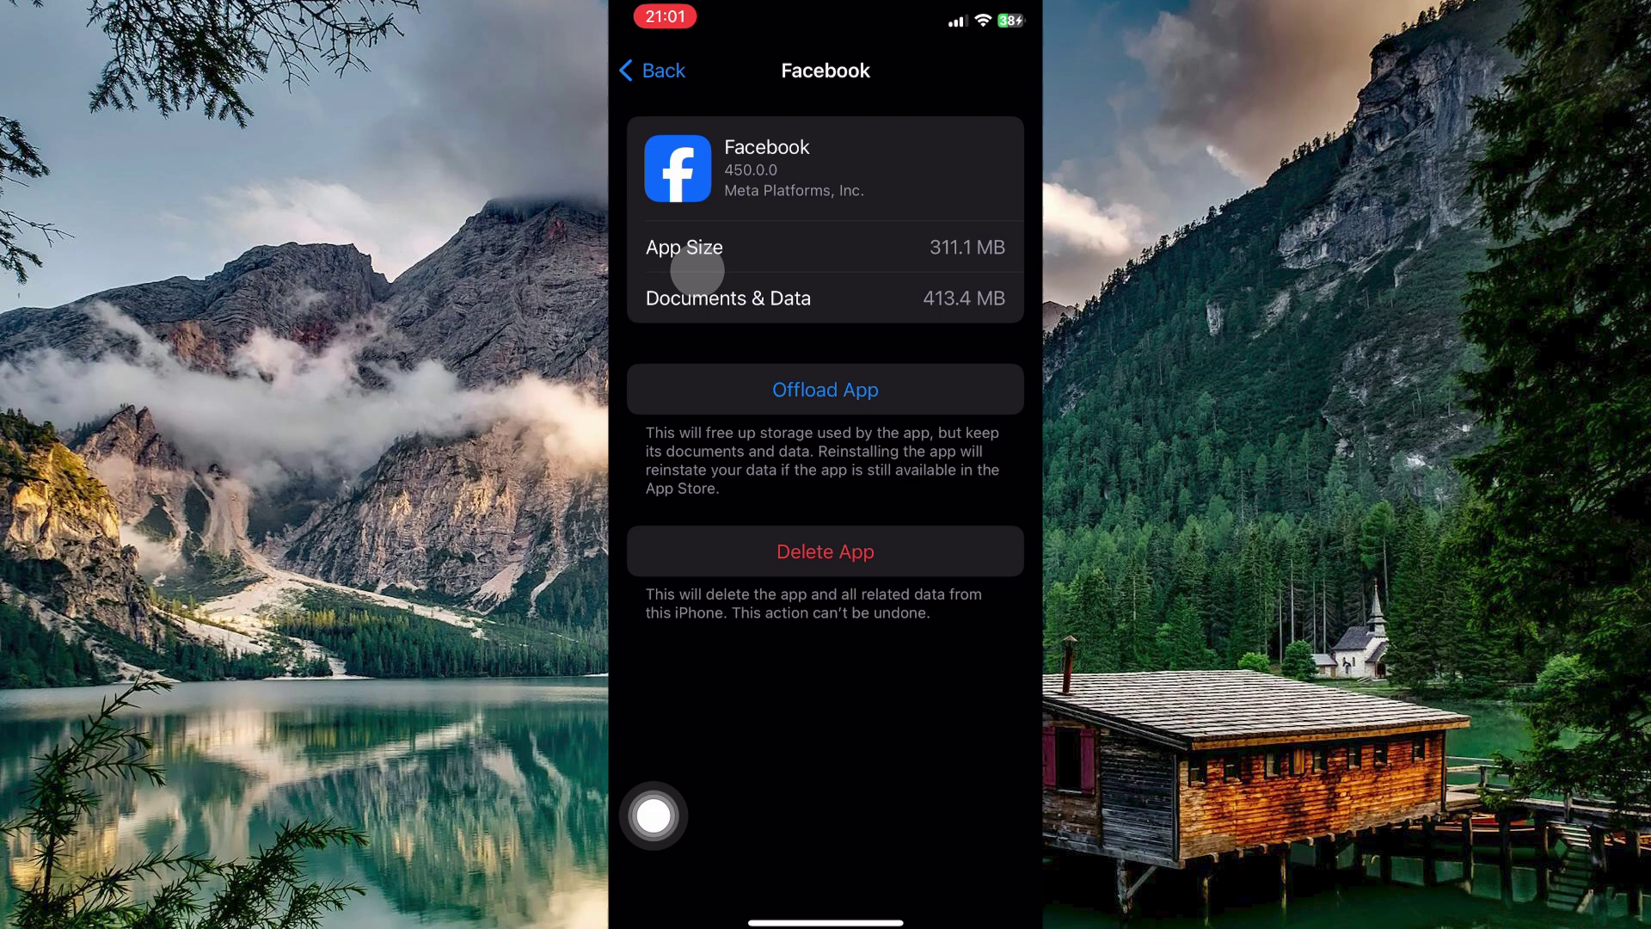
{"action": "left_click", "coordinate": [711, 387]}
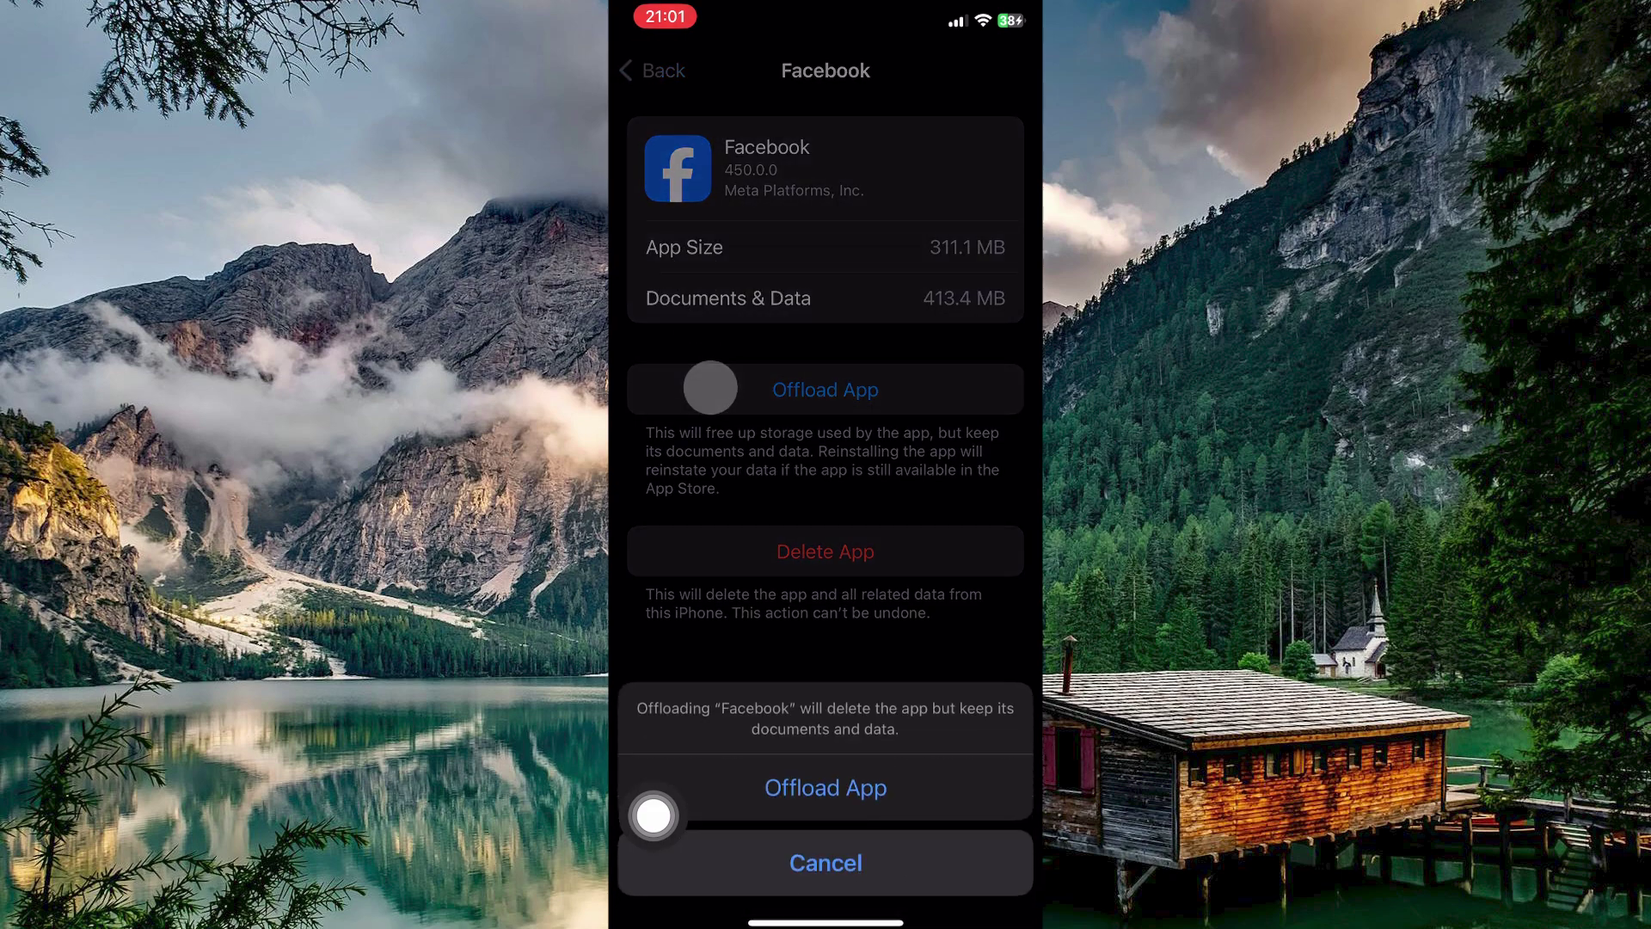
{"action": "left_click", "coordinate": [951, 631]}
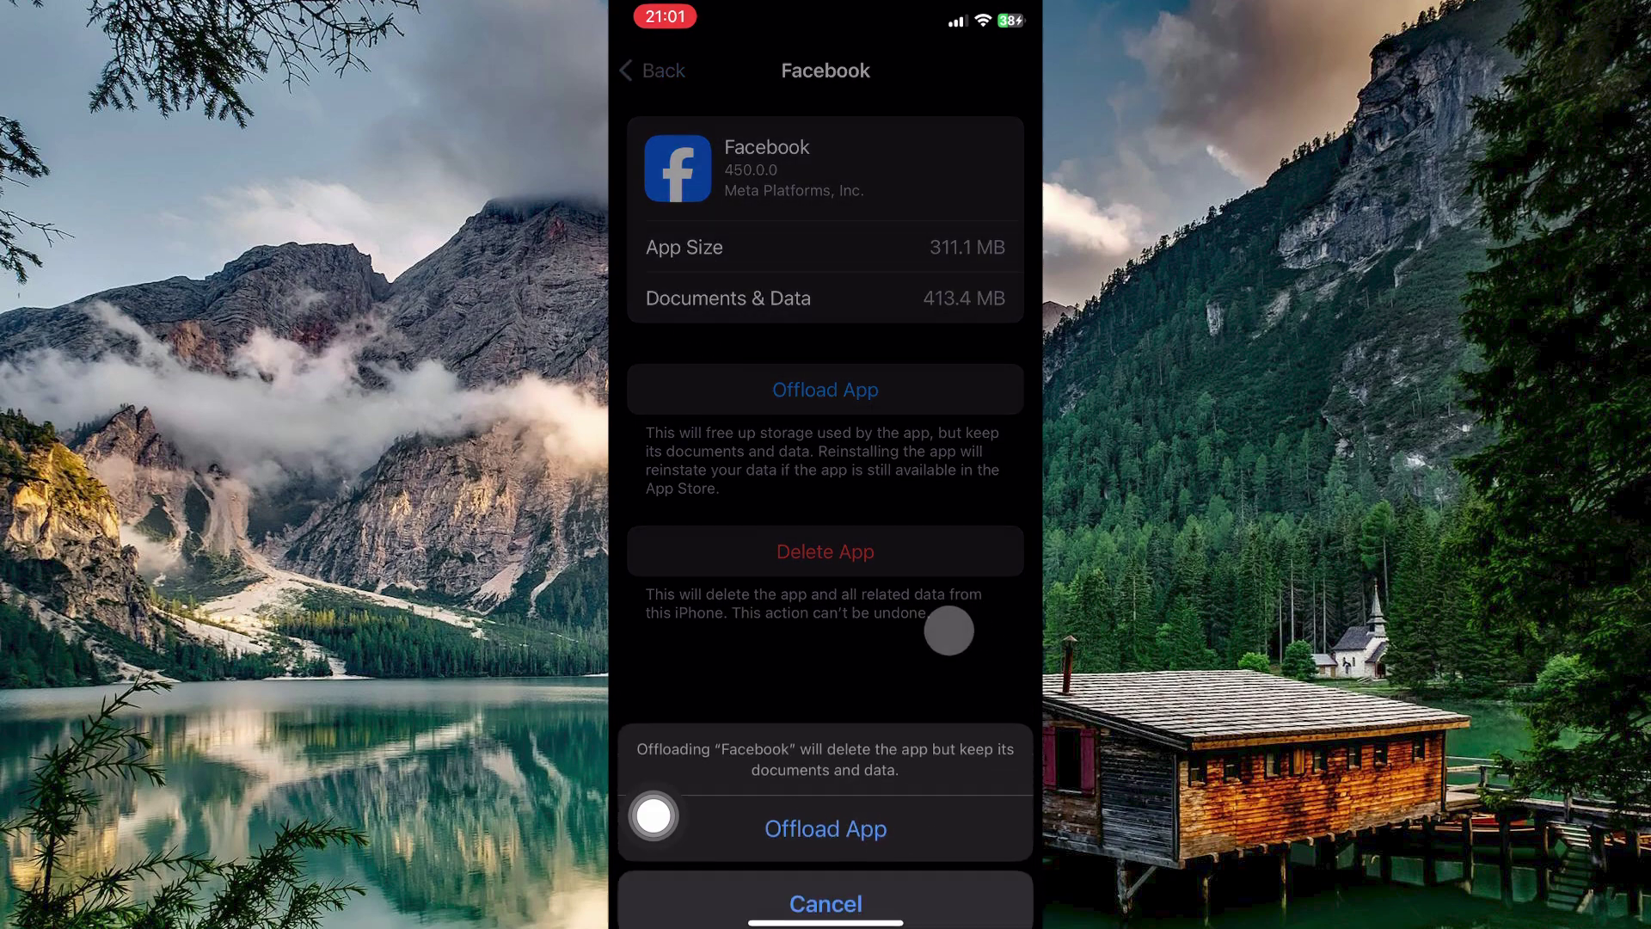